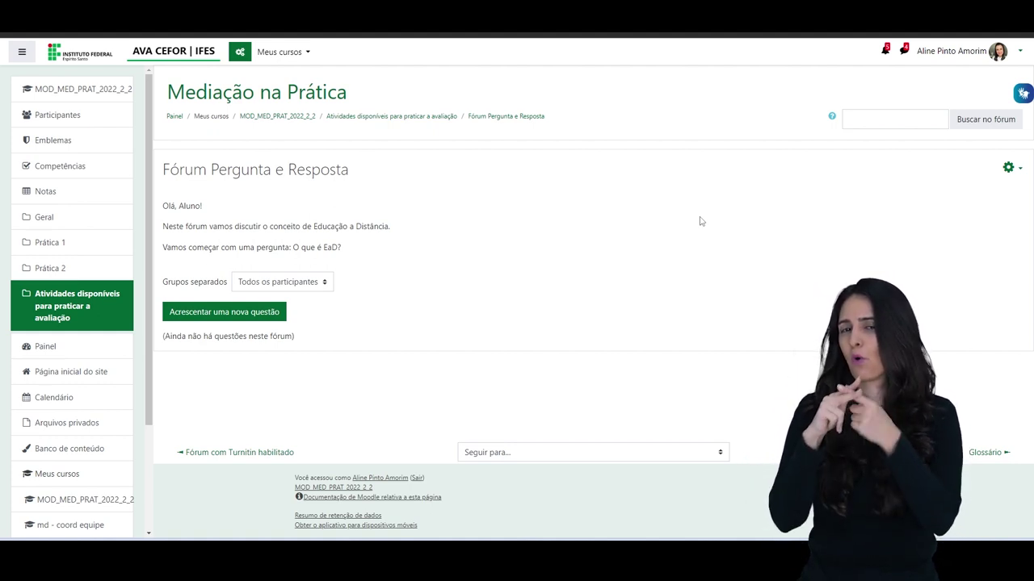
Open the settings of the Fórum Pergunta e Resposta for editing.
left_click(1007, 167)
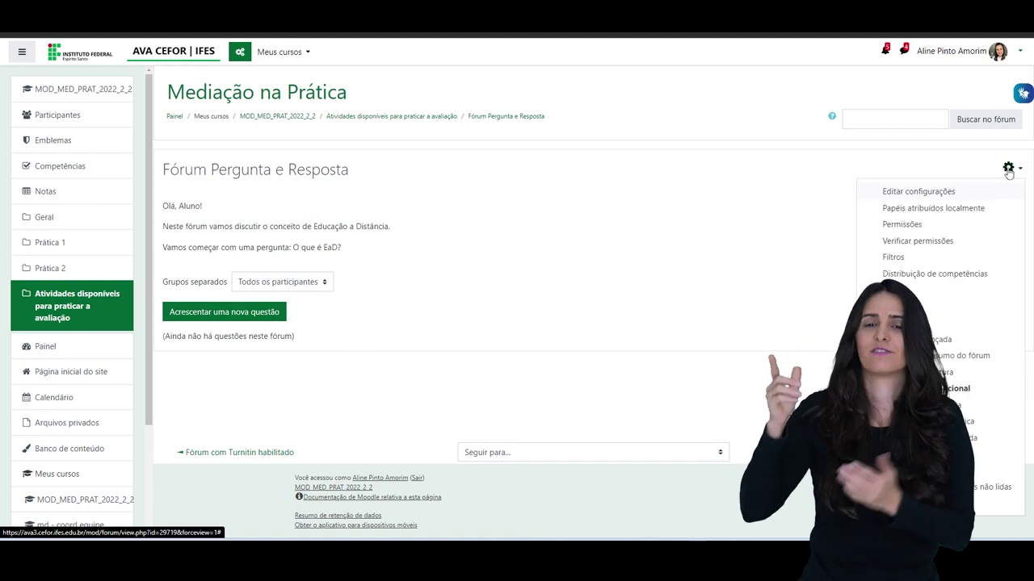
left_click(940, 195)
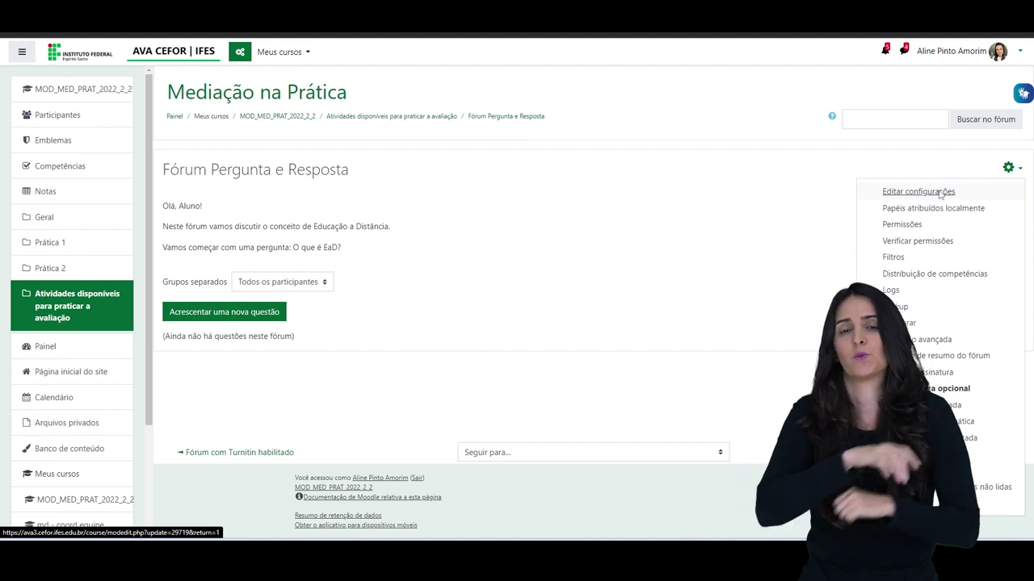
scroll(565, 292, "down", 1)
scroll(566, 291, "down", 1)
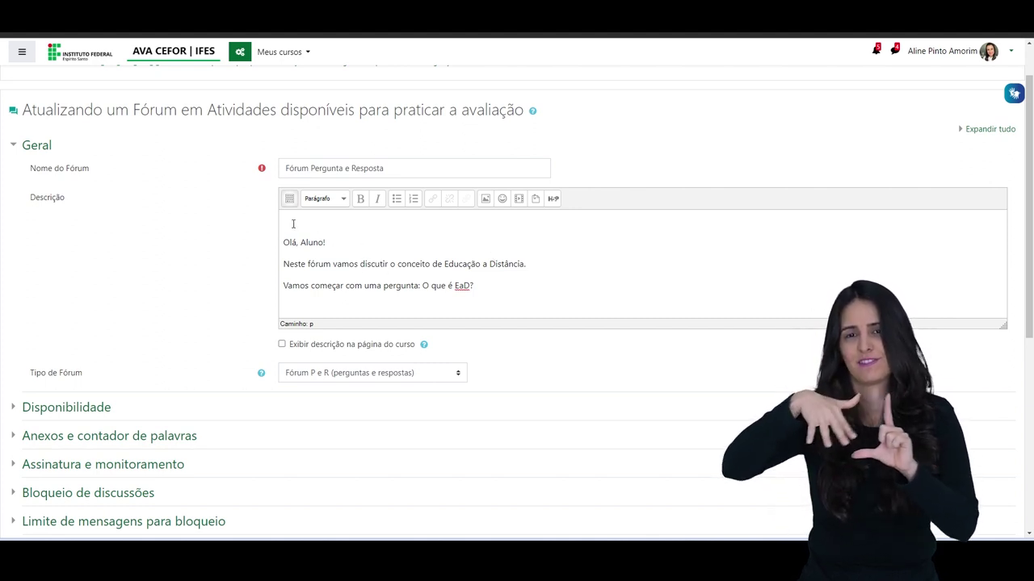
Append a paragraph to the forum description beginning "Atenção: Este fórum é do tipo PERGUNTA e RESPOSTA", telling students to answer first and wait 30 min for colleagues' replies.
left_click(492, 286)
key("Return")
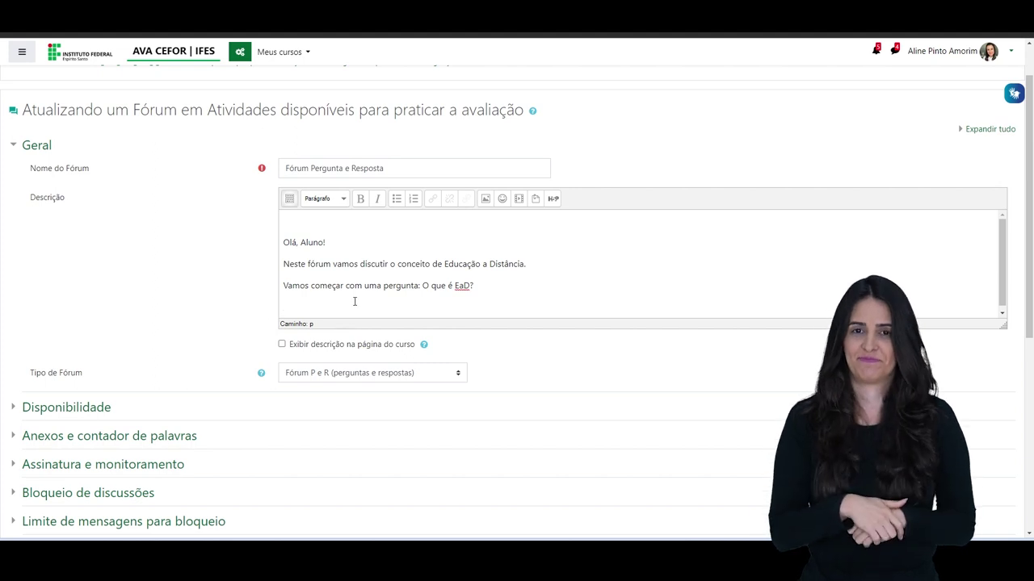
type("Atenção: Este fórum é do tipo PERGUNTA e RESPOSTA, então você só conseguirá visualizar e interagir com os colegas após responder o tópico indicado. Após sua postagem, aguarde 30 min (período no qual você ainda pode editar sua resposta) para ter acesso às respostas dos colegas.")
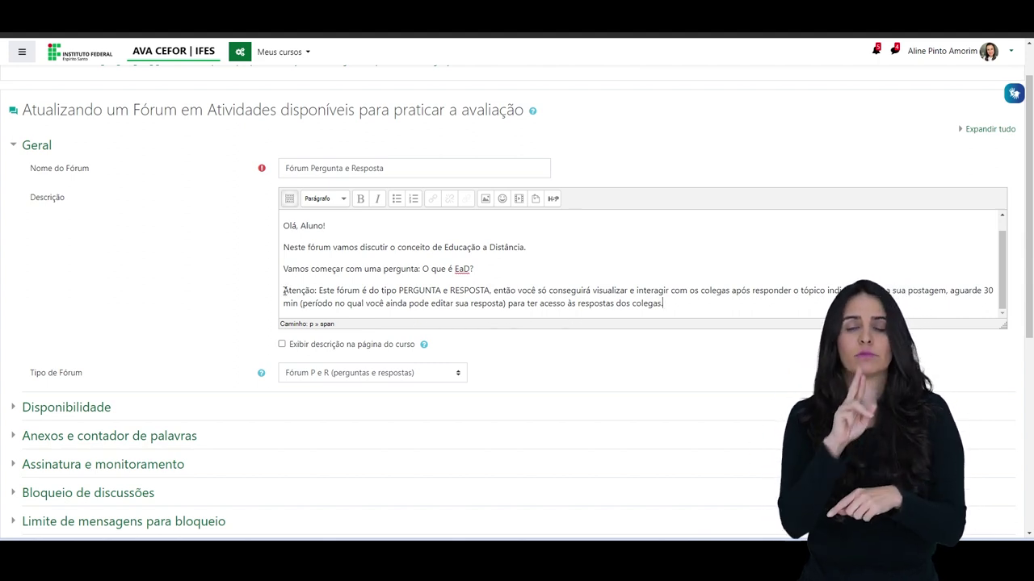
Highlight the "Atenção" paragraph of the description in yellow and save the forum settings.
left_click_drag(284, 291, 675, 301)
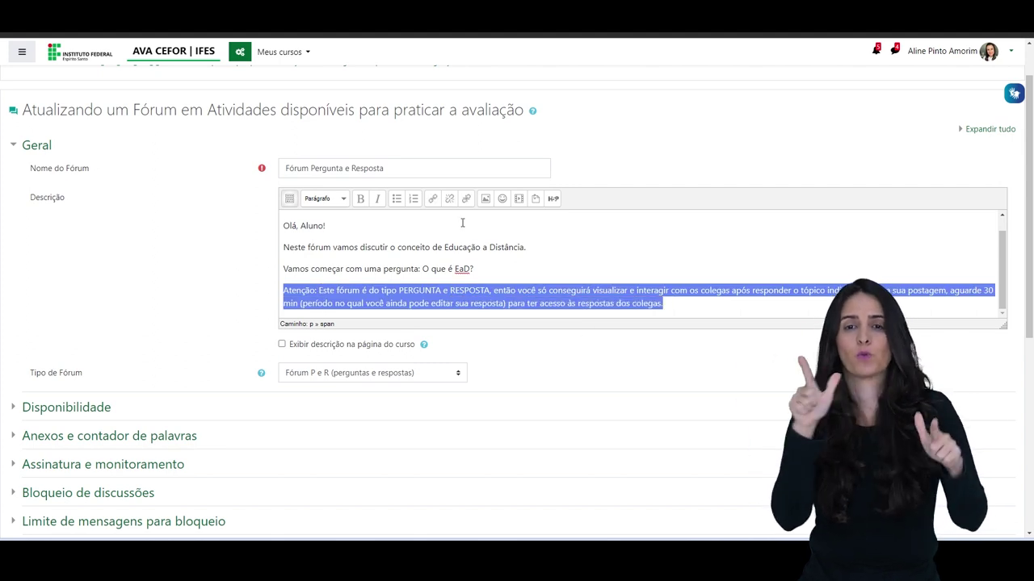
left_click(289, 199)
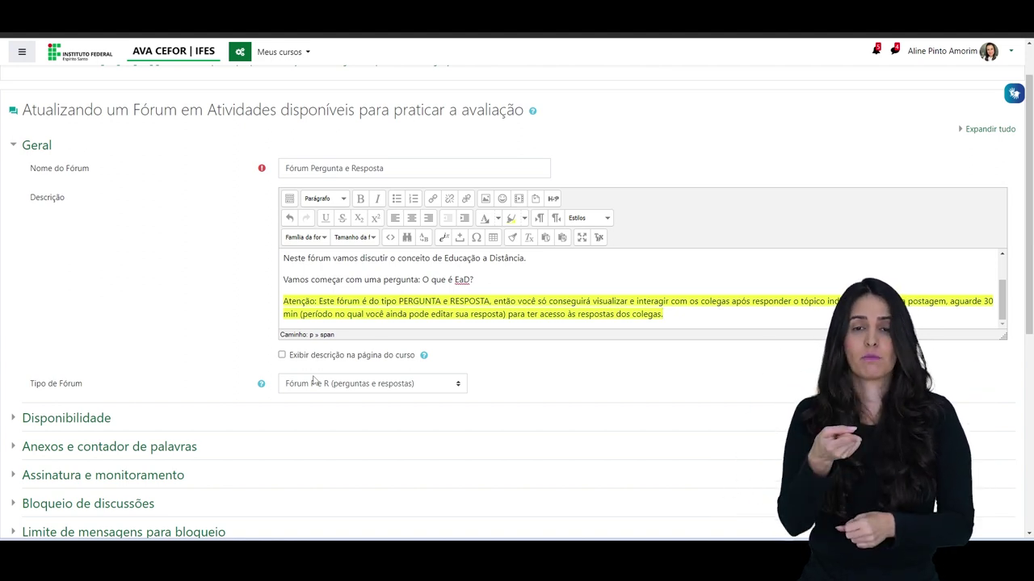
scroll(315, 380, "down", 2)
scroll(401, 263, "up", 3)
scroll(434, 434, "down", 6)
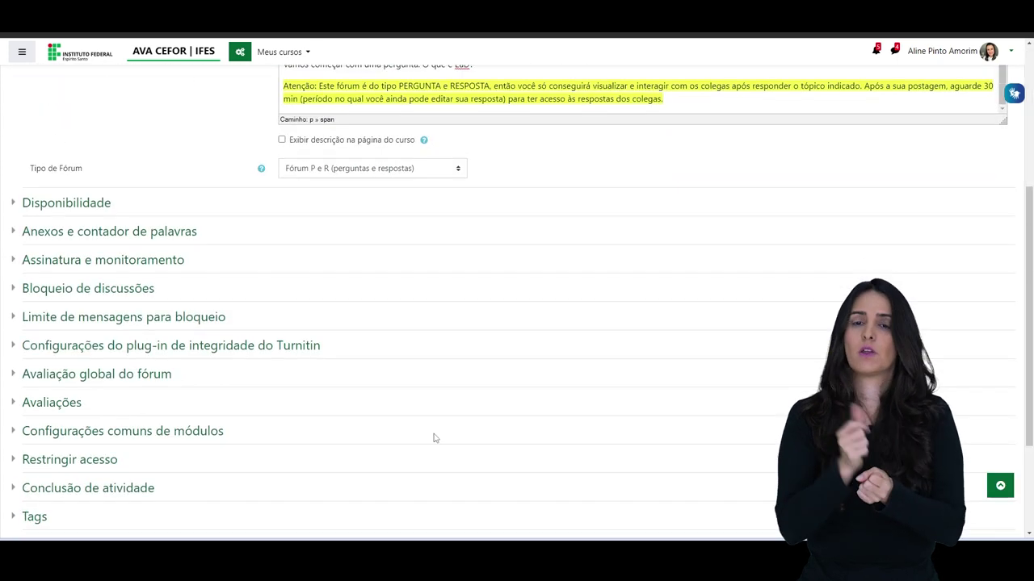
left_click(409, 415)
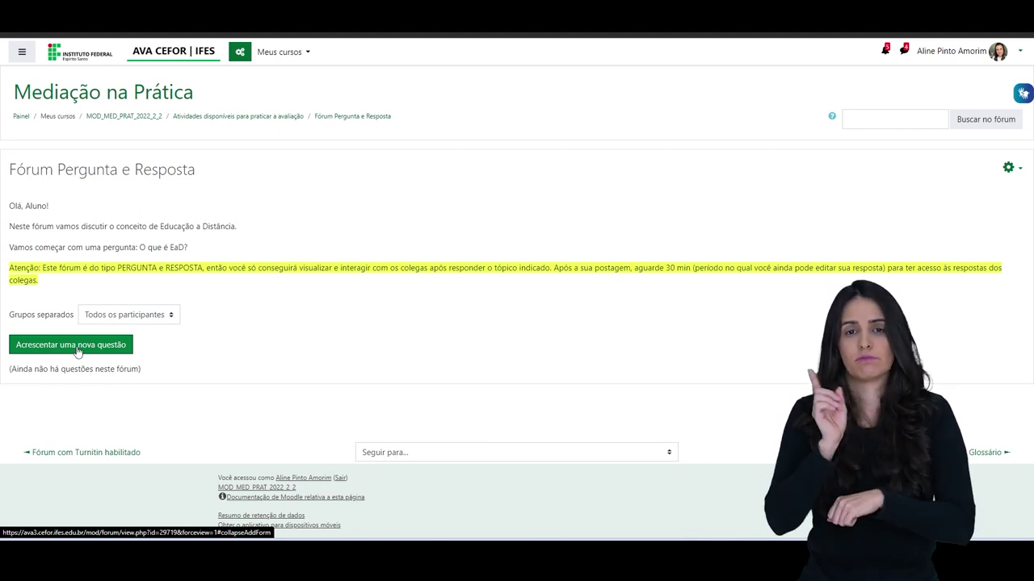
left_click(171, 316)
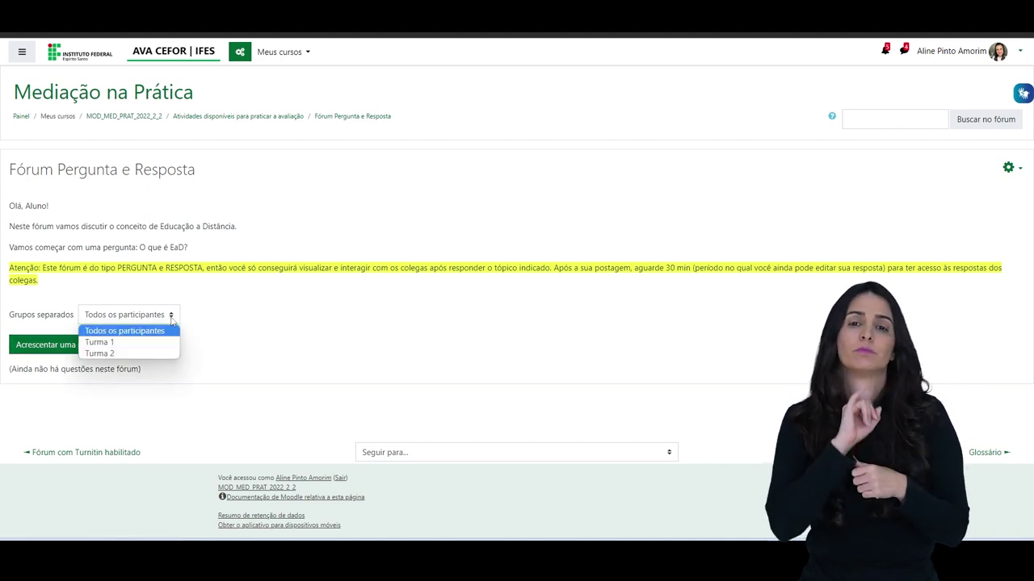
left_click(148, 326)
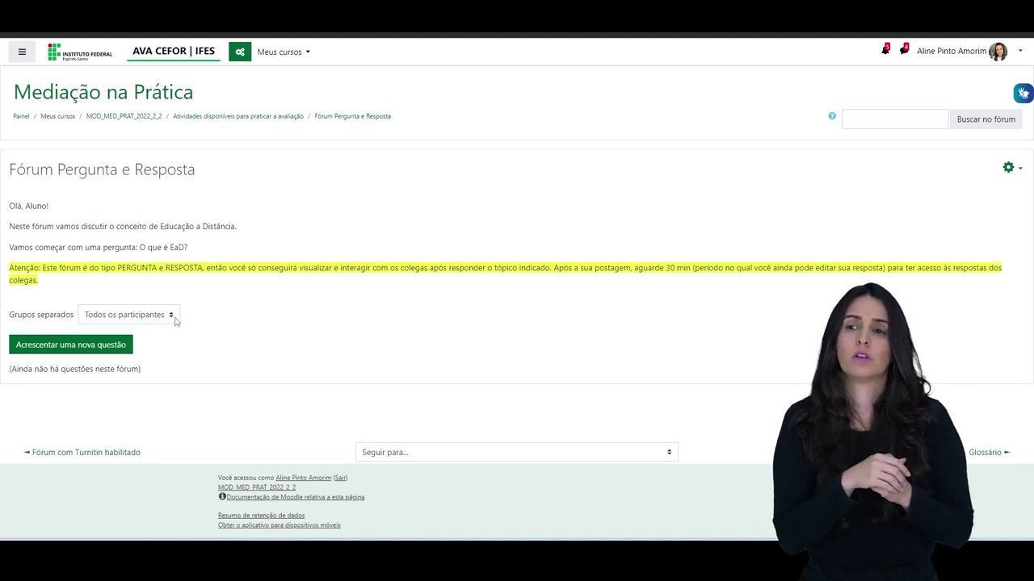
left_click(171, 319)
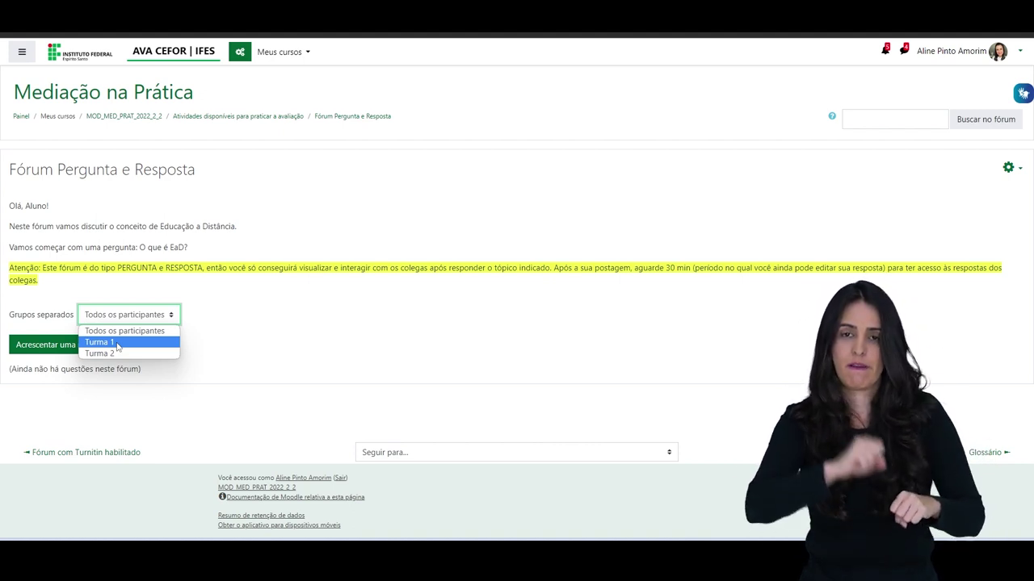
left_click(243, 355)
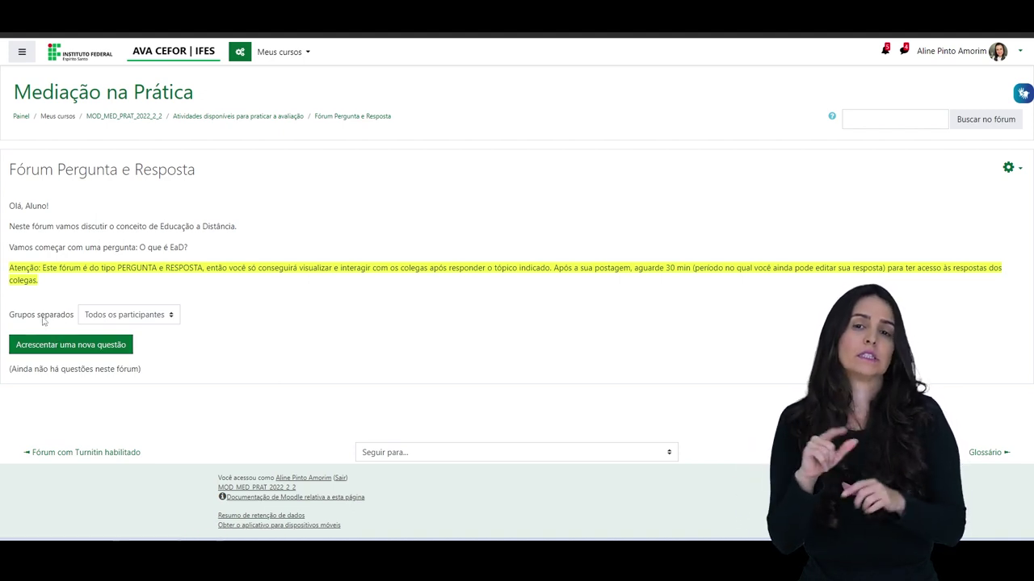
left_click(171, 317)
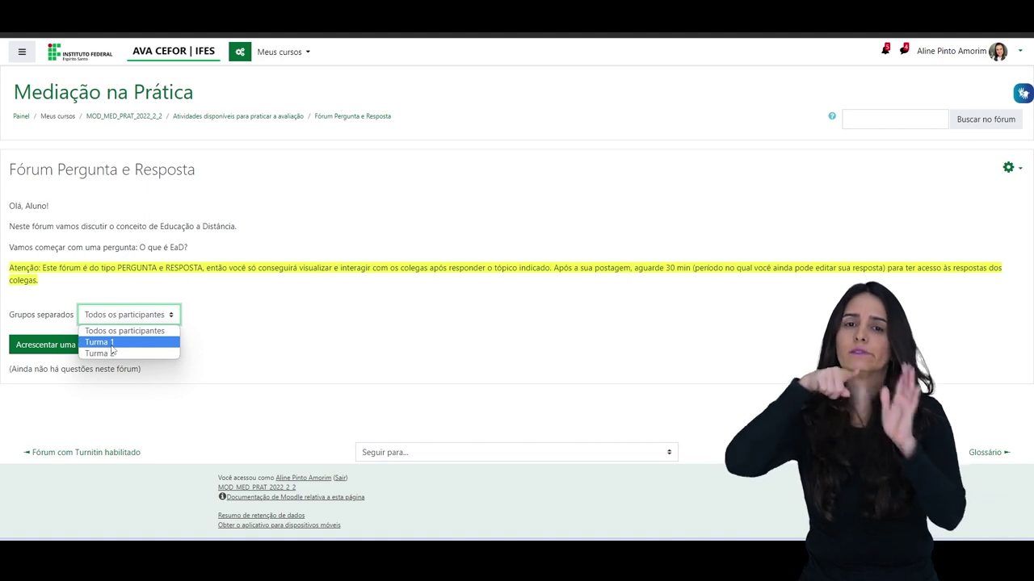
left_click(253, 321)
Choose Turma 1 as the separate group and start a new question with the subject "Responda neste tópico".
left_click(173, 318)
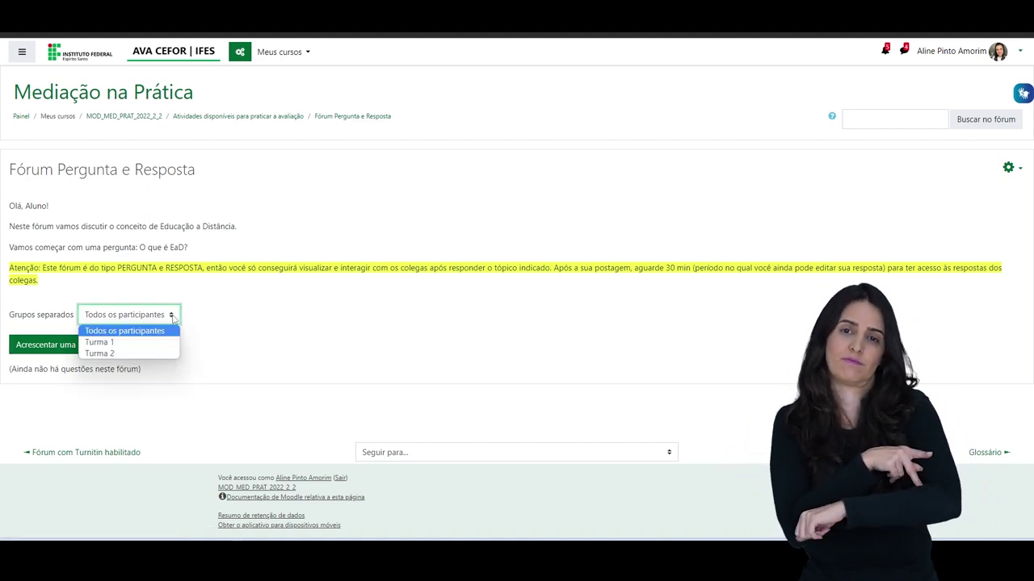
left_click(110, 346)
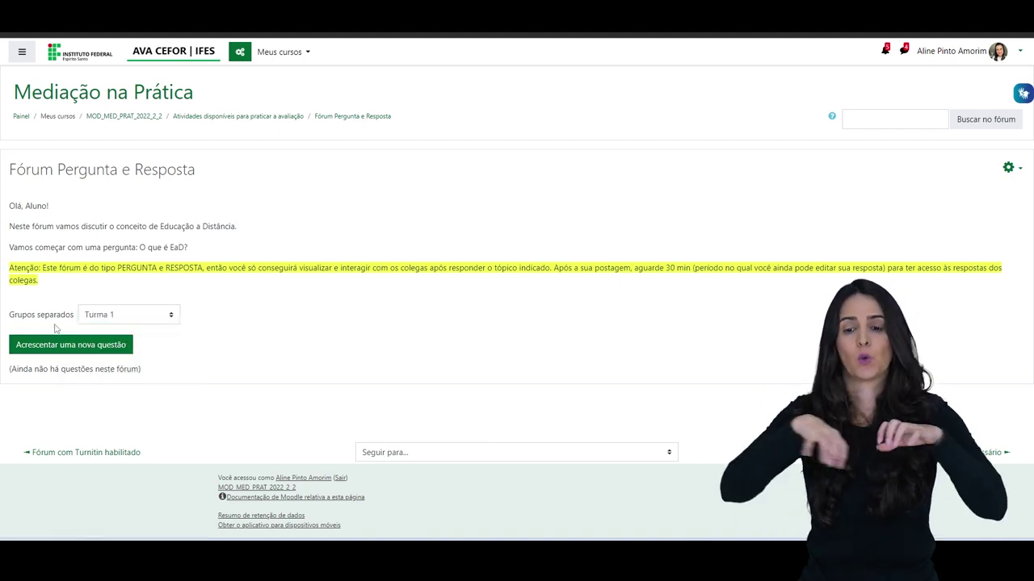
left_click(81, 347)
scroll(347, 307, "down", 2)
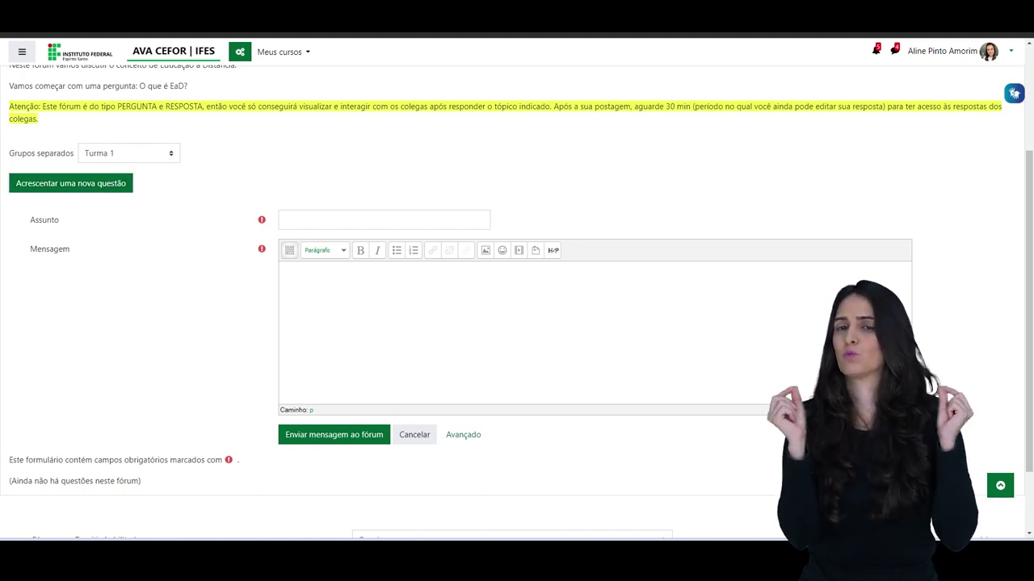
left_click(298, 220)
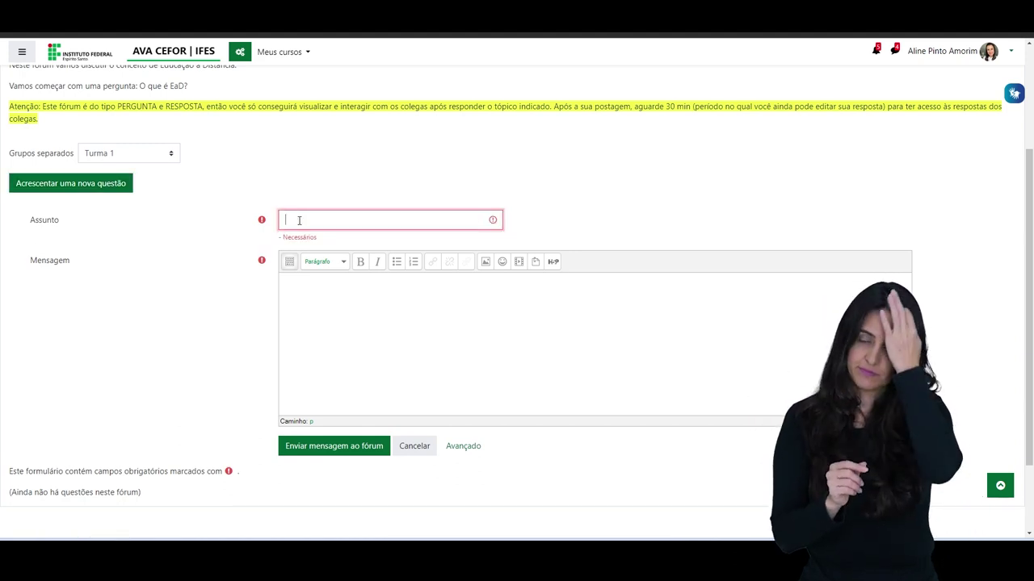
type("Responda neste tópico")
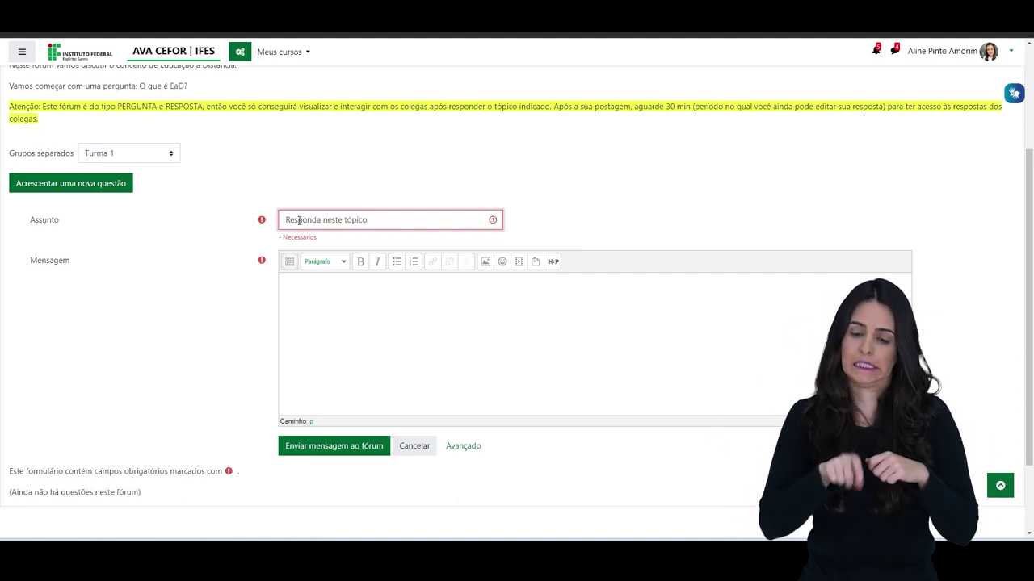
Copy the question "O que é EaD?" from the forum description into the message and post it to the forum.
left_click(390, 312)
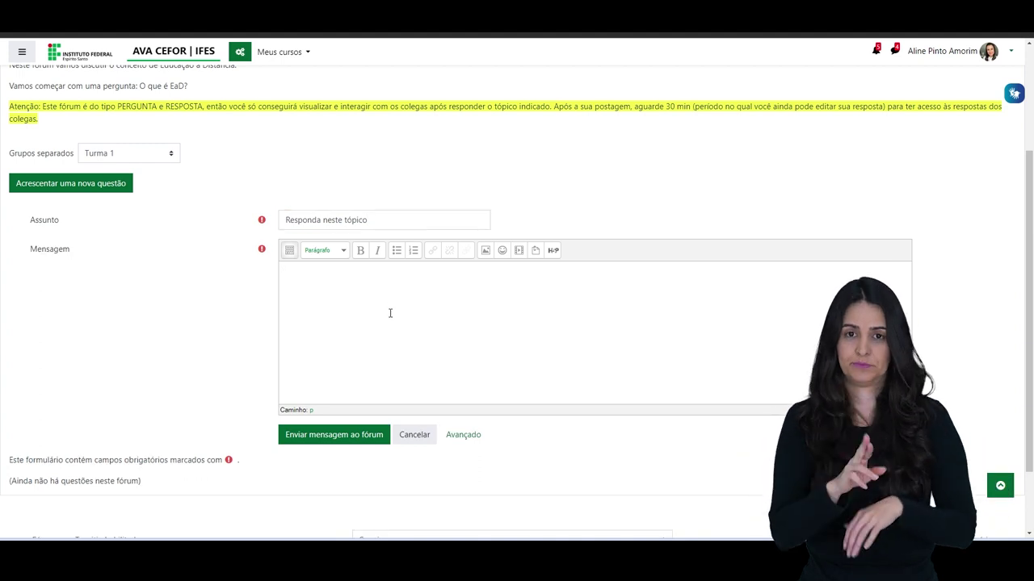
scroll(390, 313, "up", 3)
scroll(329, 267, "down", 1)
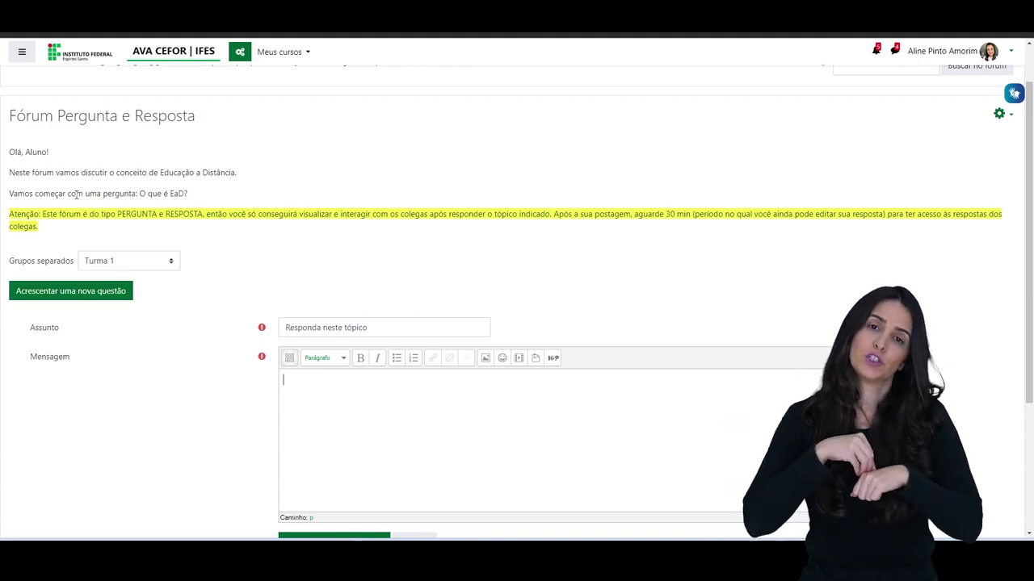
left_click_drag(194, 195, 138, 193)
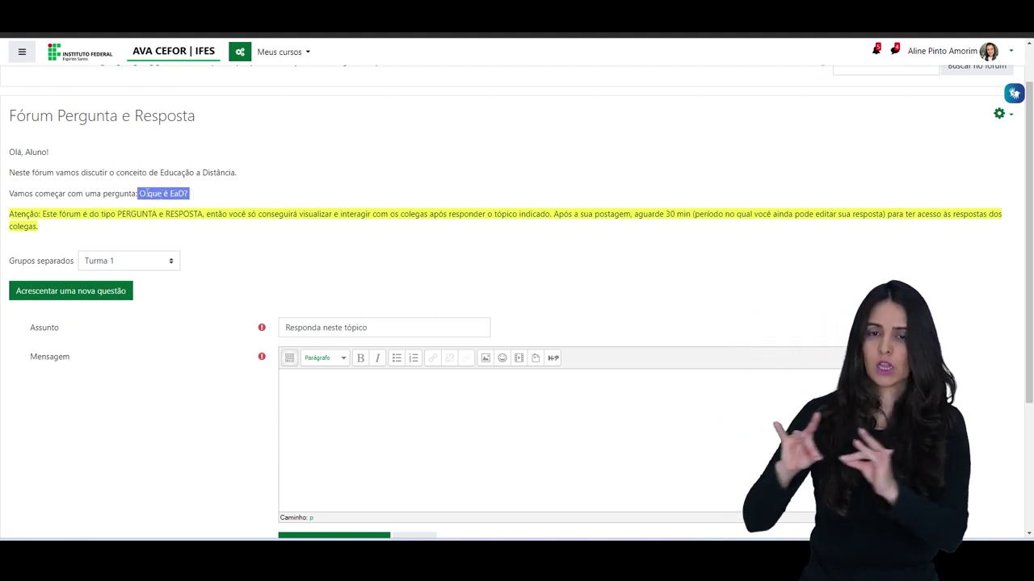
right_click(142, 194)
left_click(161, 200)
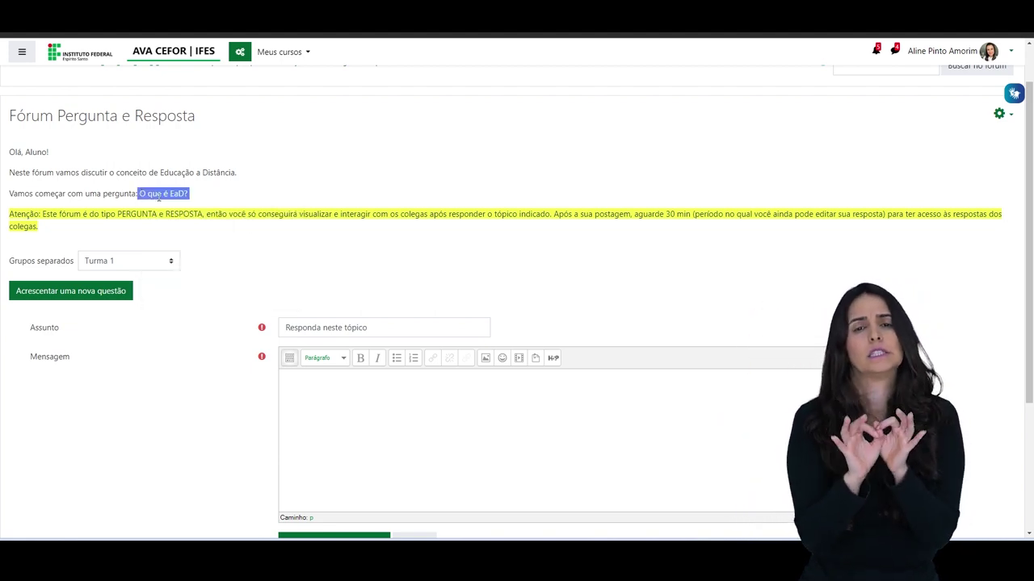
left_click(337, 407)
key("ctrl+v")
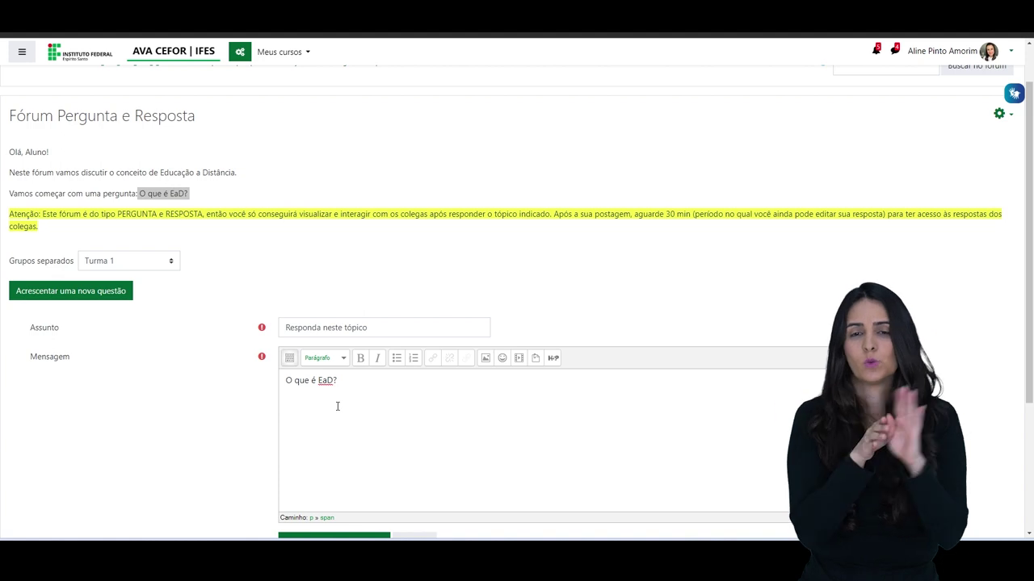
scroll(250, 300, "down", 2)
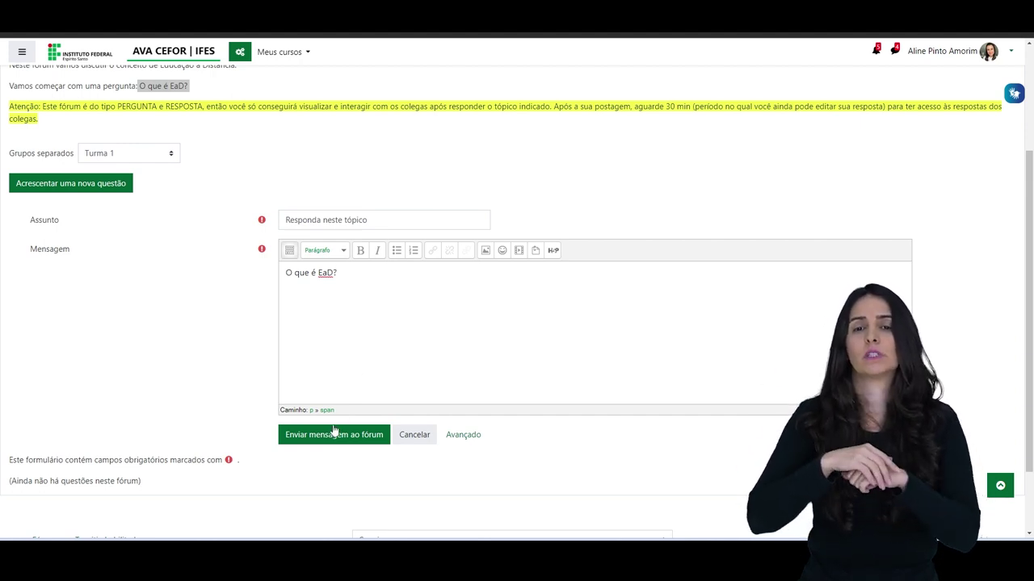
left_click(308, 438)
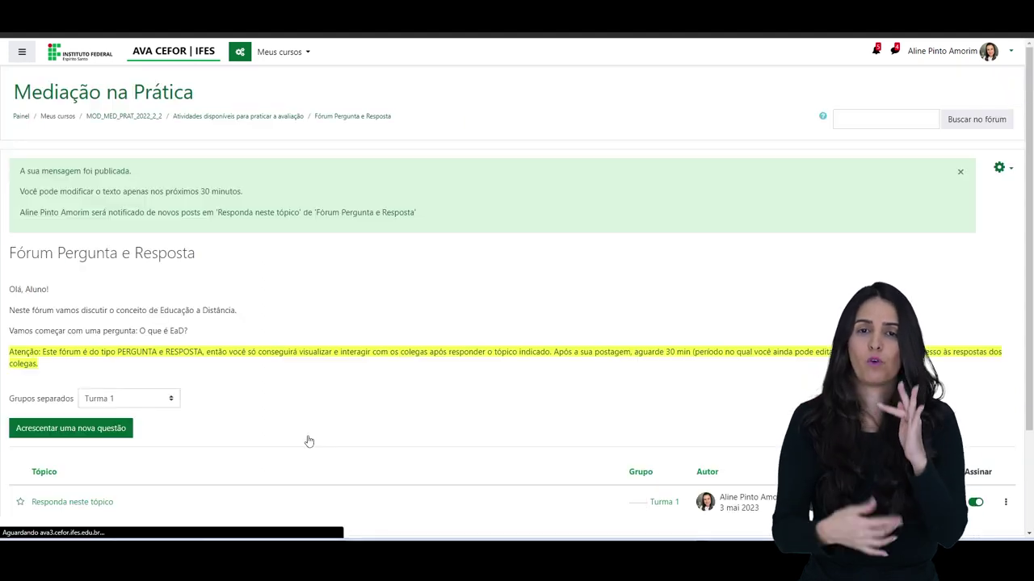
scroll(388, 339, "down", 2)
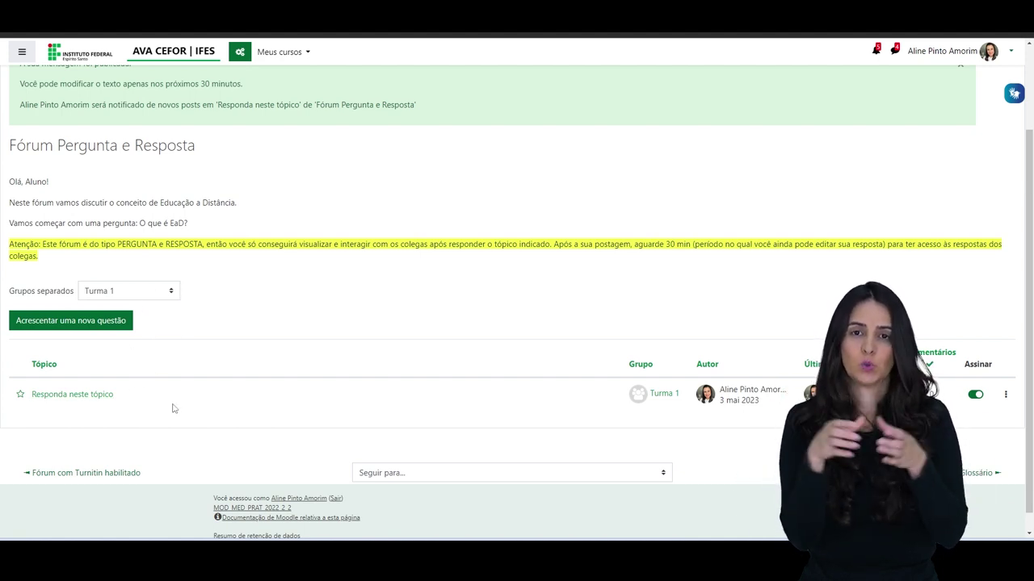
left_click(74, 395)
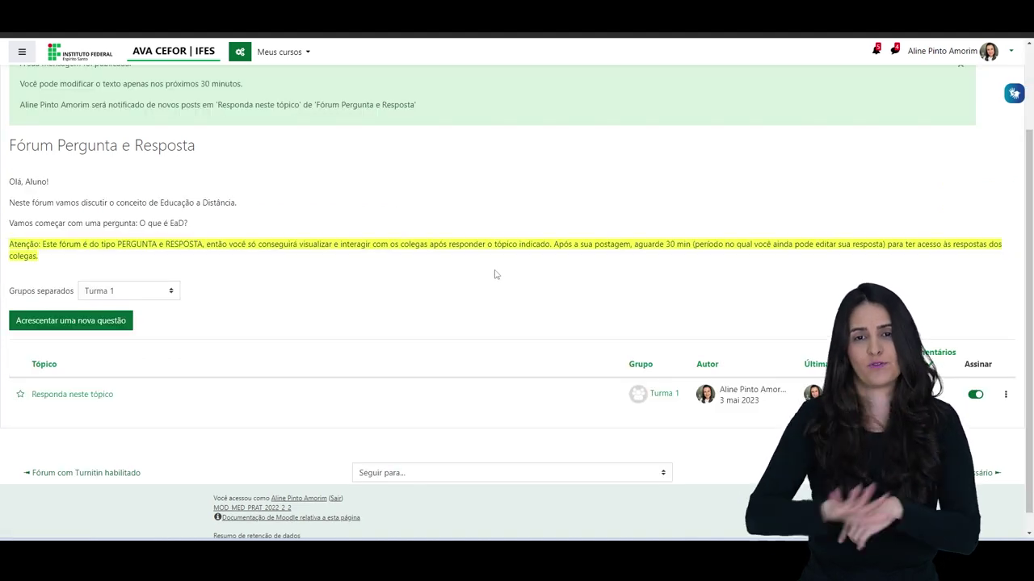
scroll(476, 283, "up", 1)
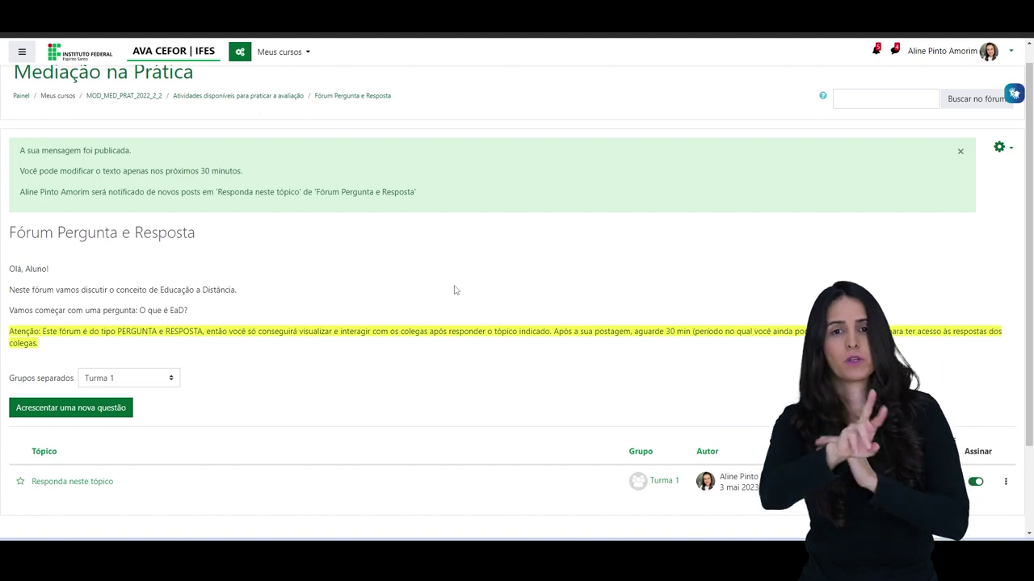
scroll(454, 290, "down", 1)
scroll(454, 290, "up", 1)
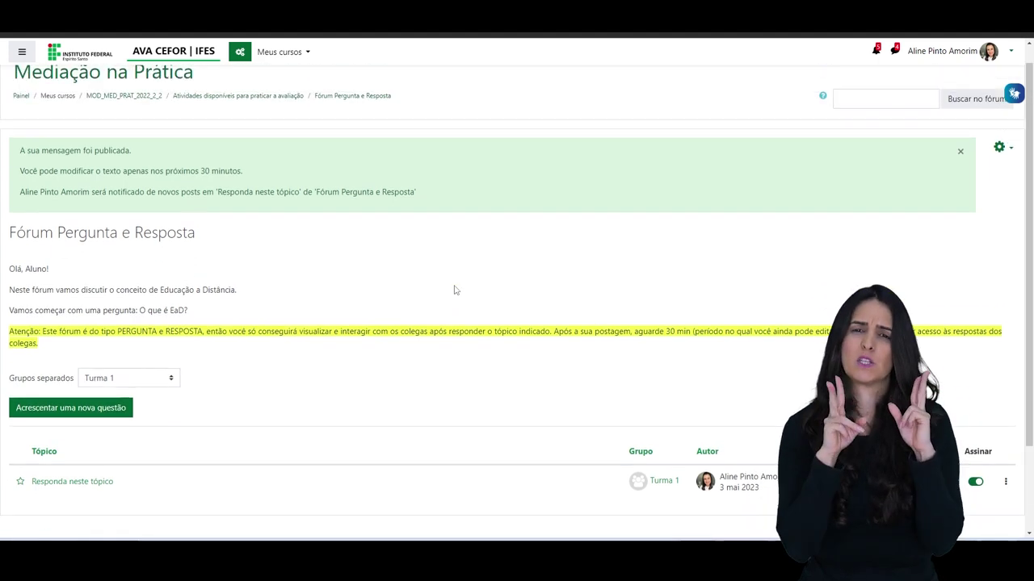